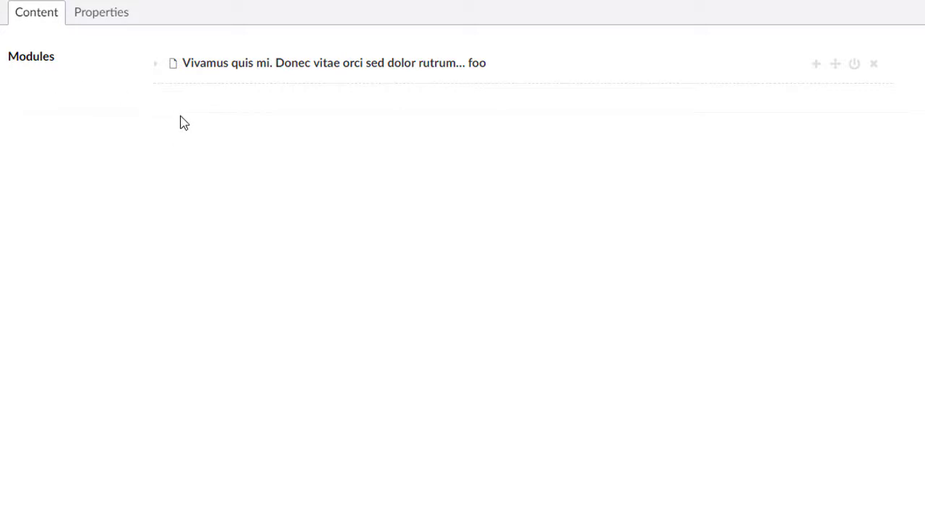
- Expand and collapse the page's Rich Text module, then open and dismiss the item-type chooser
{"action": "left_click", "coordinate": [156, 65]}
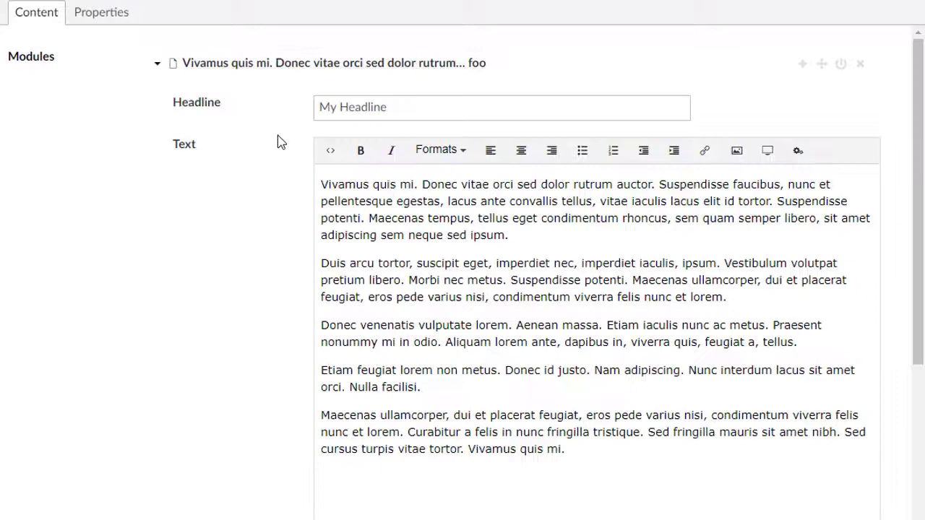
{"action": "scroll", "coordinate": [271, 109], "scroll_direction": "down", "scroll_amount": 2}
{"action": "scroll", "coordinate": [325, 137], "scroll_direction": "up", "scroll_amount": 2}
{"action": "scroll", "coordinate": [310, 271], "scroll_direction": "down", "scroll_amount": 5}
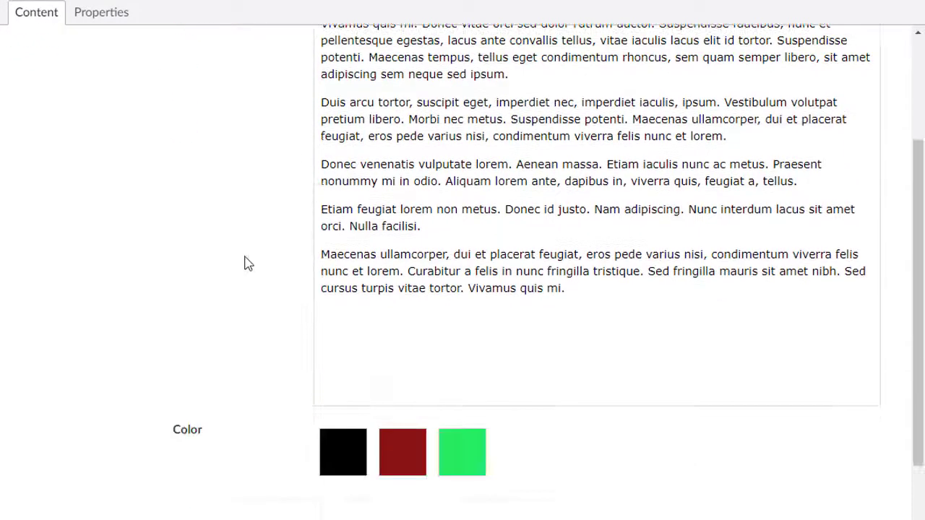
{"action": "scroll", "coordinate": [531, 398], "scroll_direction": "up", "scroll_amount": 5}
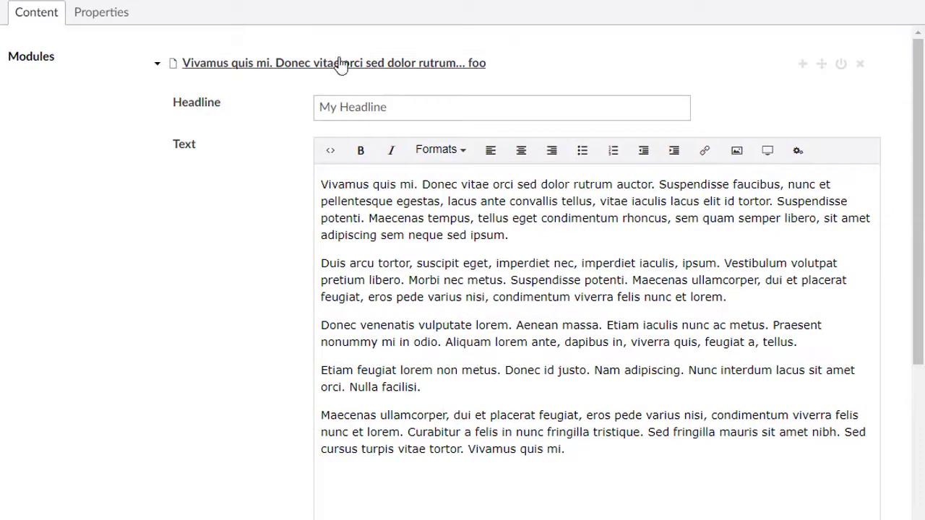
{"action": "left_click", "coordinate": [403, 64]}
{"action": "left_click", "coordinate": [816, 65]}
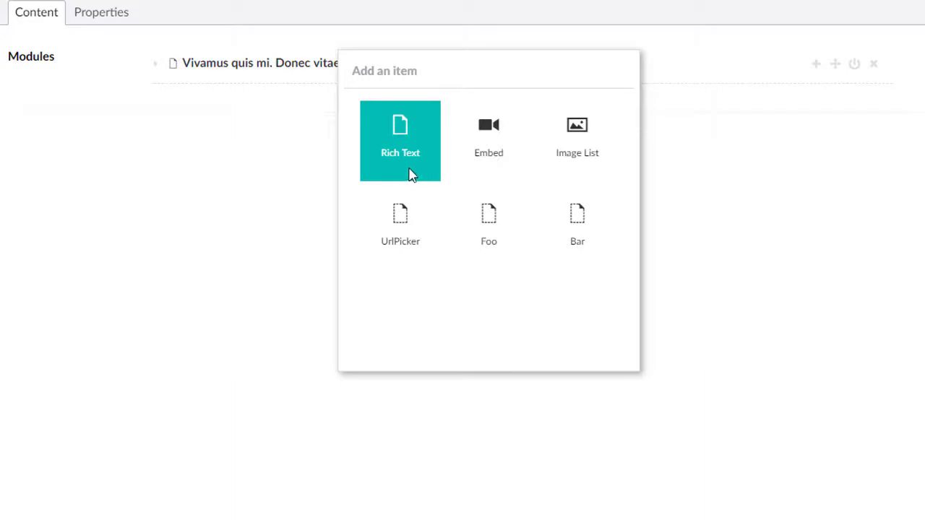
{"action": "key", "text": "Escape"}
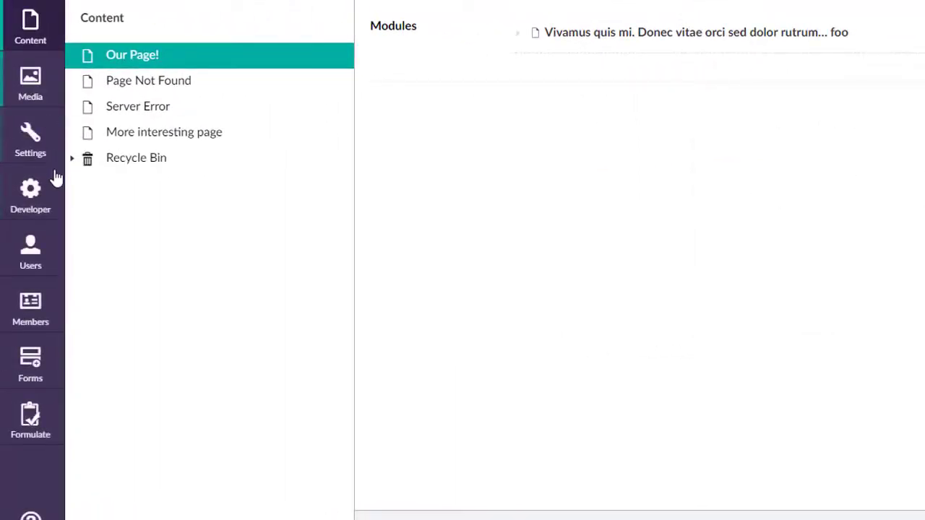
- Open Archetype: Page Builder under Data Types and expand Rich Text, revealing Headline, Text and Color
{"action": "left_click", "coordinate": [33, 198]}
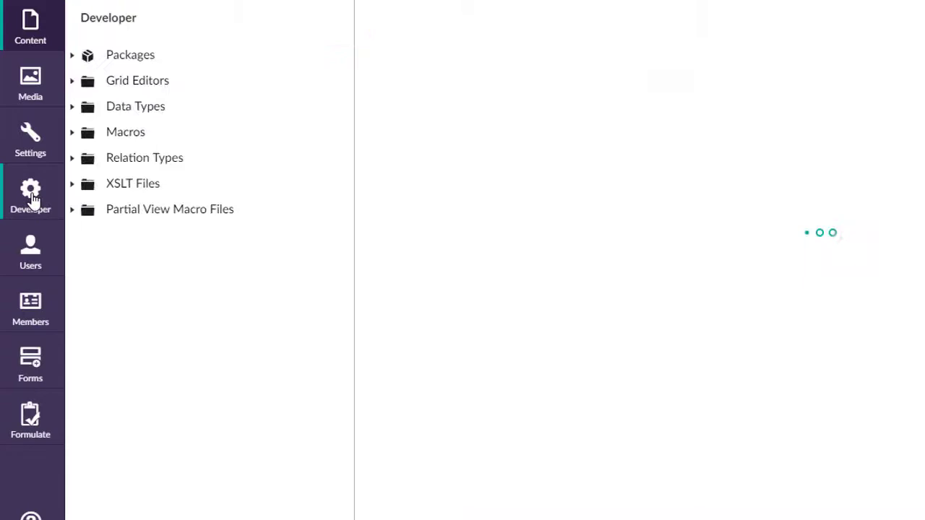
{"action": "left_click", "coordinate": [73, 109]}
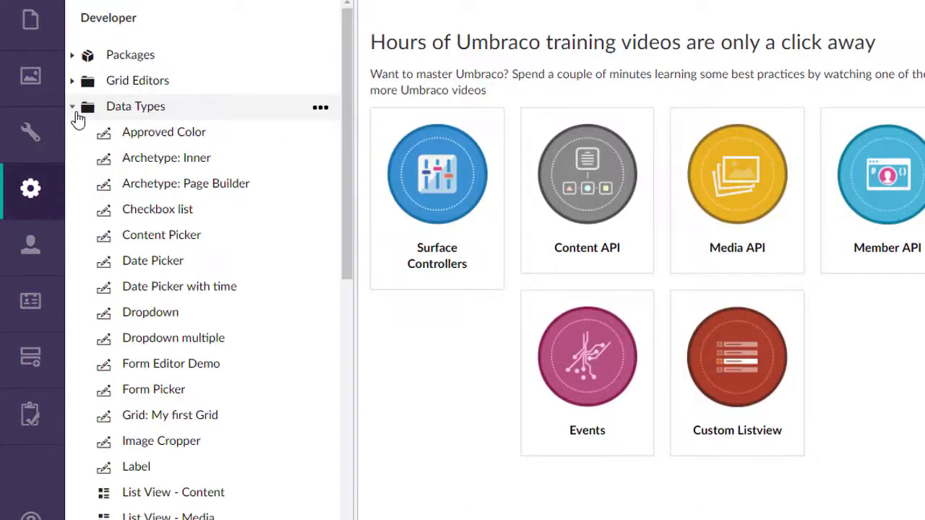
{"action": "scroll", "coordinate": [260, 209], "scroll_direction": "down", "scroll_amount": 1}
{"action": "left_click", "coordinate": [216, 100]}
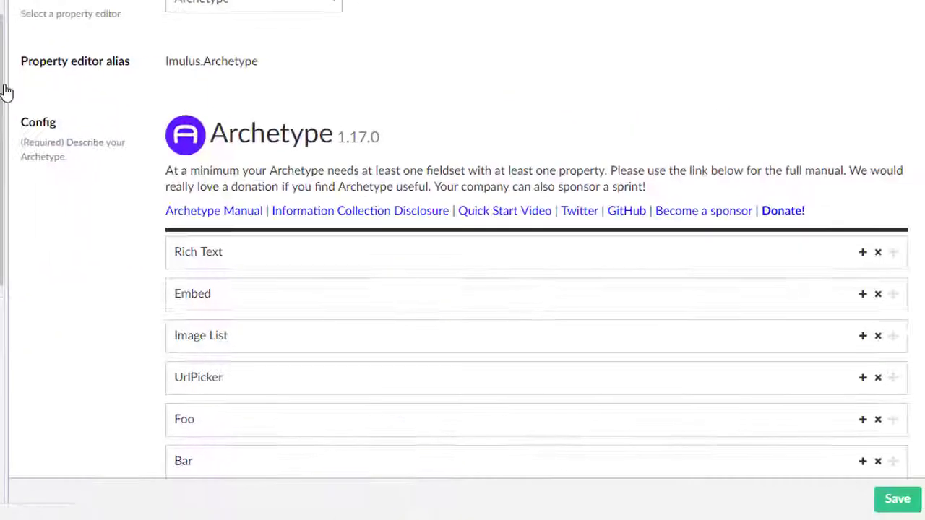
{"action": "scroll", "coordinate": [174, 268], "scroll_direction": "down", "scroll_amount": 3}
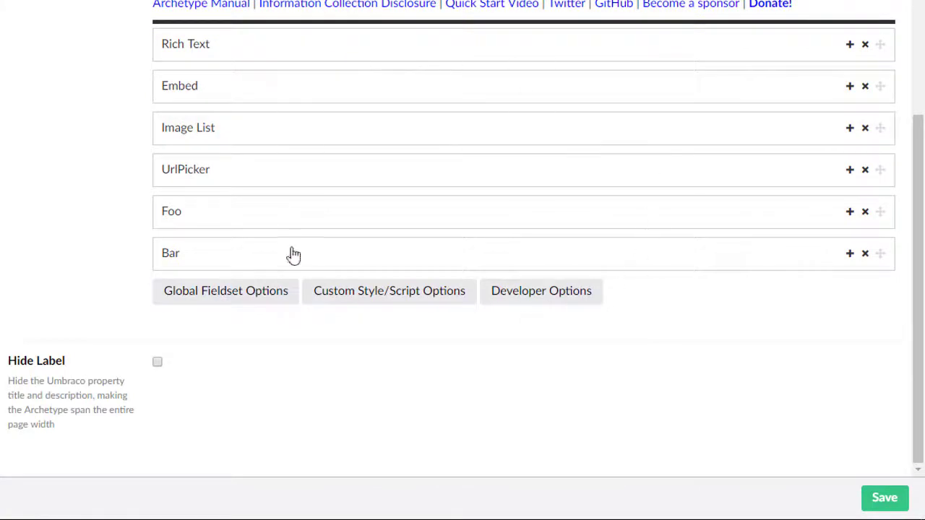
{"action": "scroll", "coordinate": [39, 195], "scroll_direction": "up", "scroll_amount": 2}
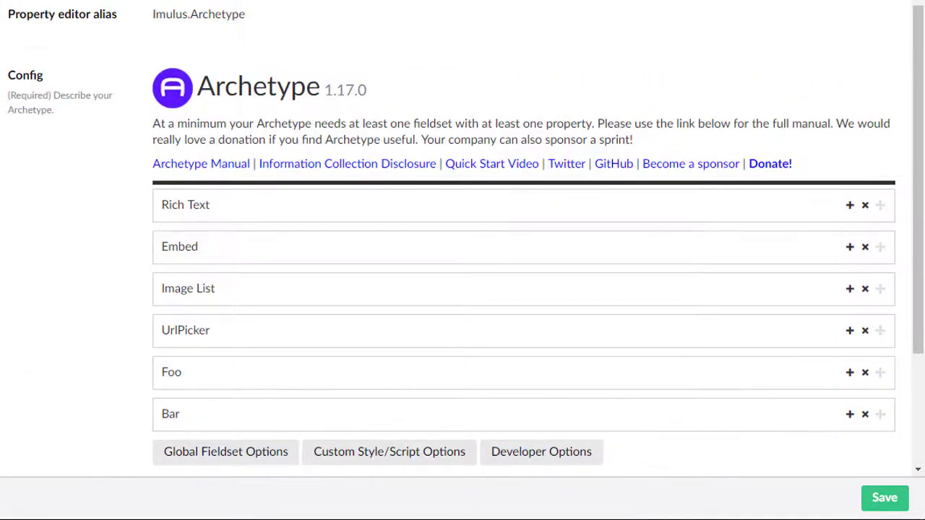
{"action": "left_click", "coordinate": [179, 210]}
{"action": "scroll", "coordinate": [169, 289], "scroll_direction": "down", "scroll_amount": 6}
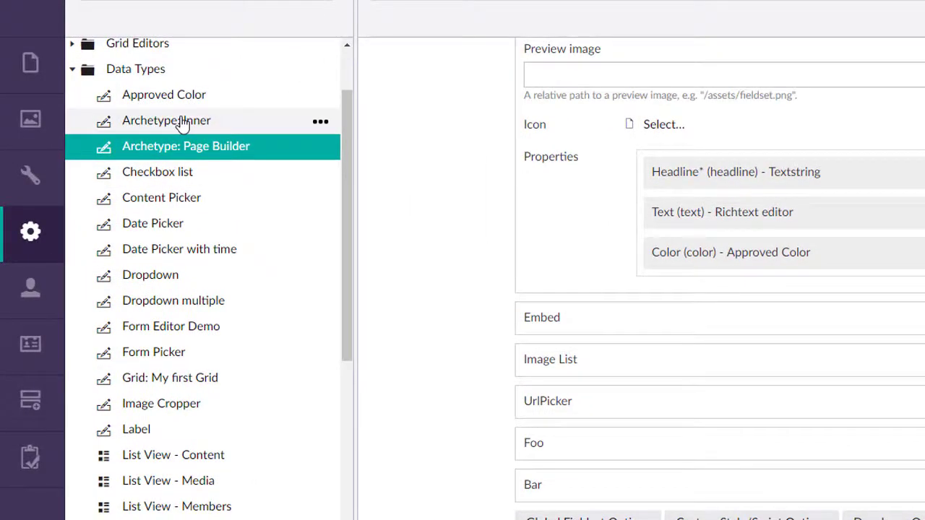
- Open Archetype: Inner and review its Nested One fieldset (alias nestedOne) with a Text Textstring property
{"action": "left_click", "coordinate": [183, 124]}
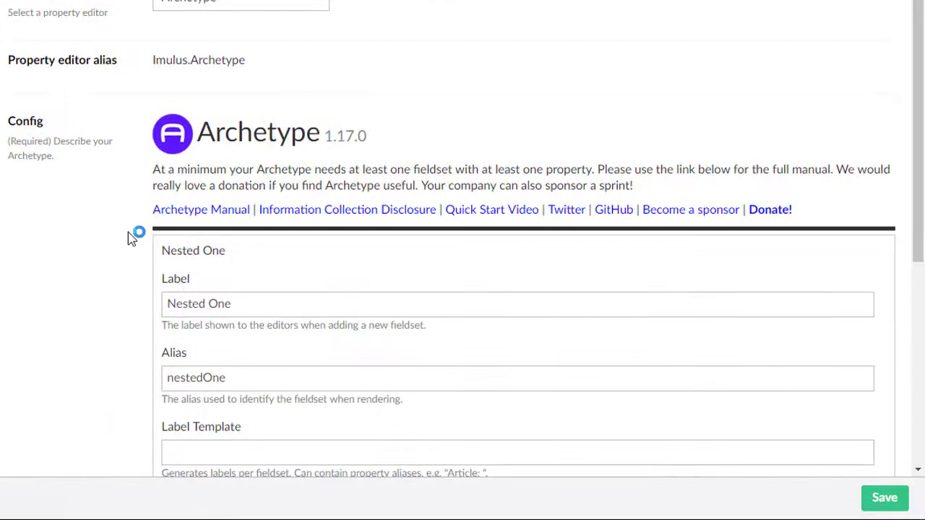
{"action": "scroll", "coordinate": [132, 238], "scroll_direction": "down", "scroll_amount": 3}
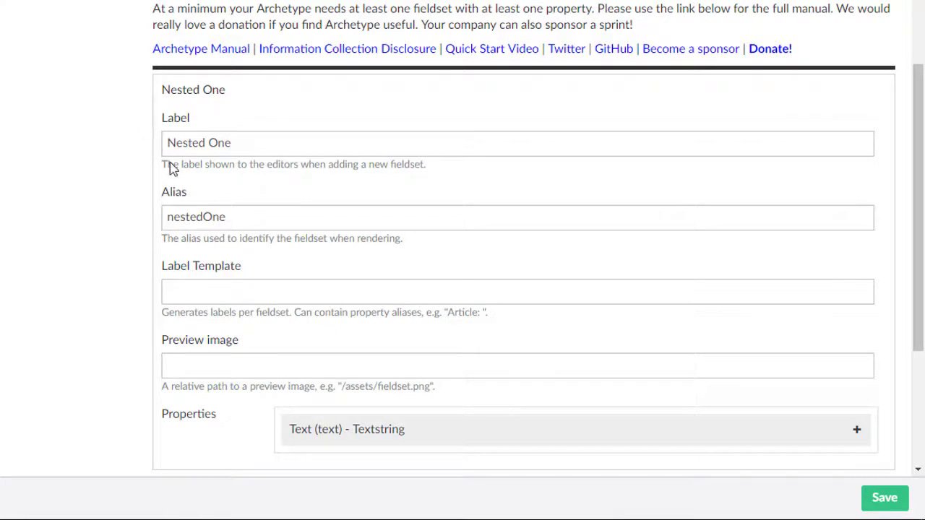
{"action": "scroll", "coordinate": [171, 166], "scroll_direction": "down", "scroll_amount": 3}
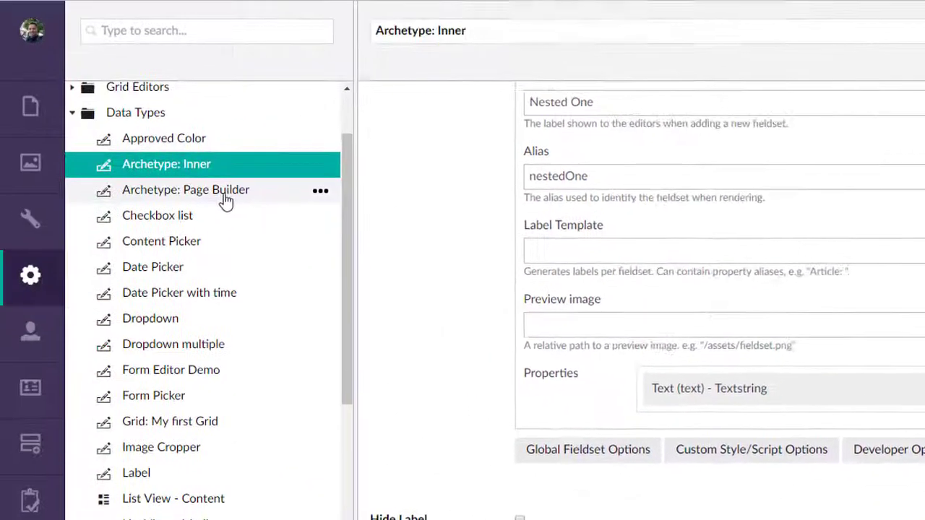
- Return to the Archetype: Page Builder data type and expand its Rich Text fieldset settings
{"action": "left_click", "coordinate": [223, 200]}
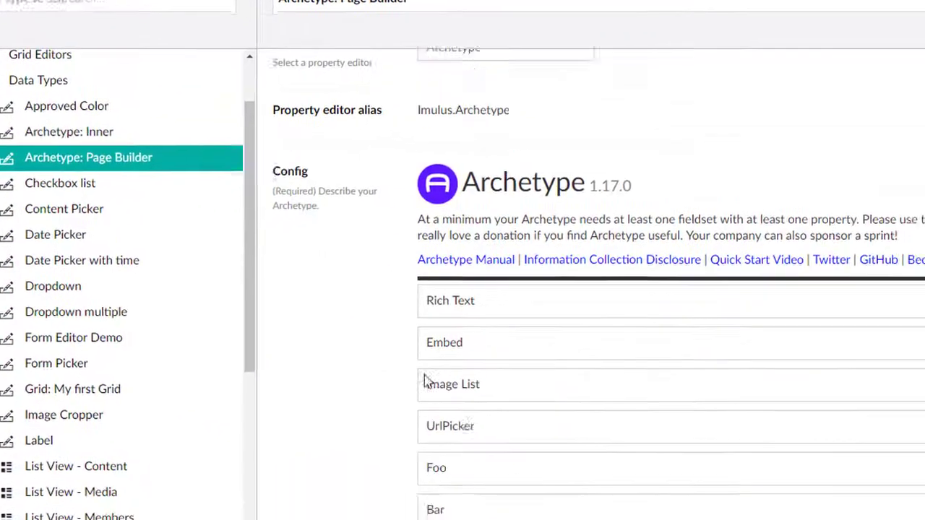
{"action": "left_click", "coordinate": [437, 303]}
{"action": "scroll", "coordinate": [844, 517], "scroll_direction": "down", "scroll_amount": 2}
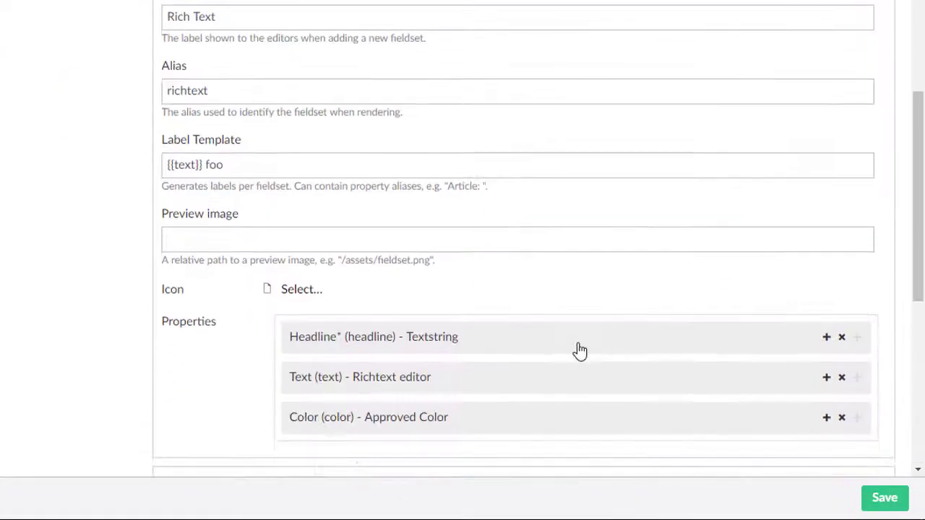
{"action": "scroll", "coordinate": [581, 350], "scroll_direction": "down", "scroll_amount": 2}
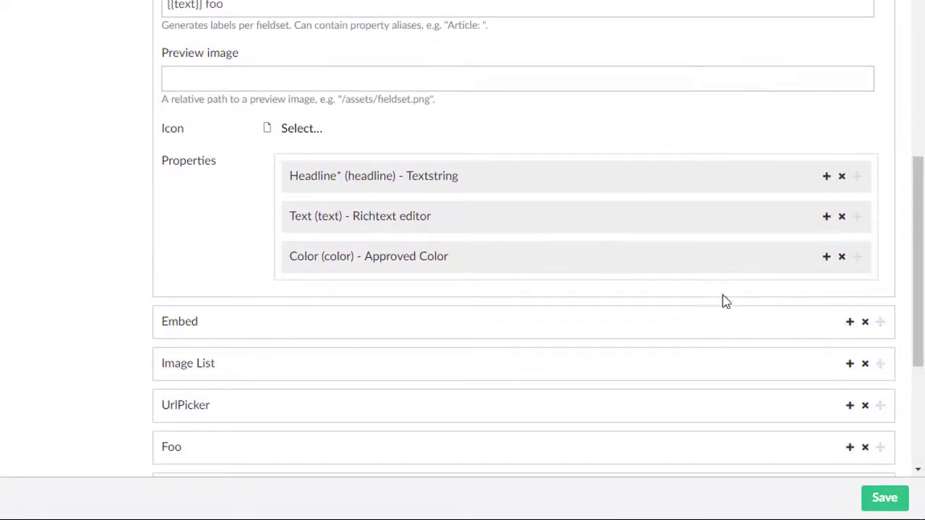
- Add an 'Inner' property using the Archetype: Inner data type and save Page Builder
{"action": "left_click", "coordinate": [826, 258]}
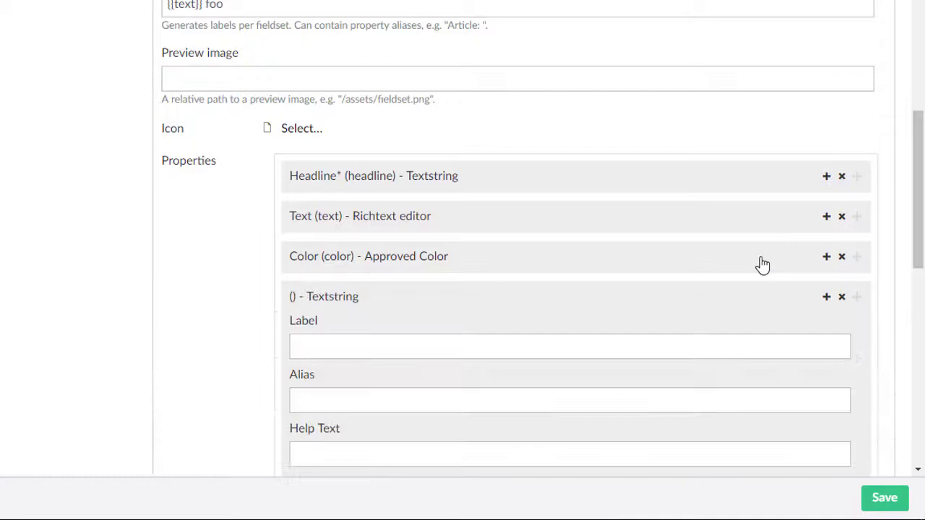
{"action": "type", "text": "Inner"}
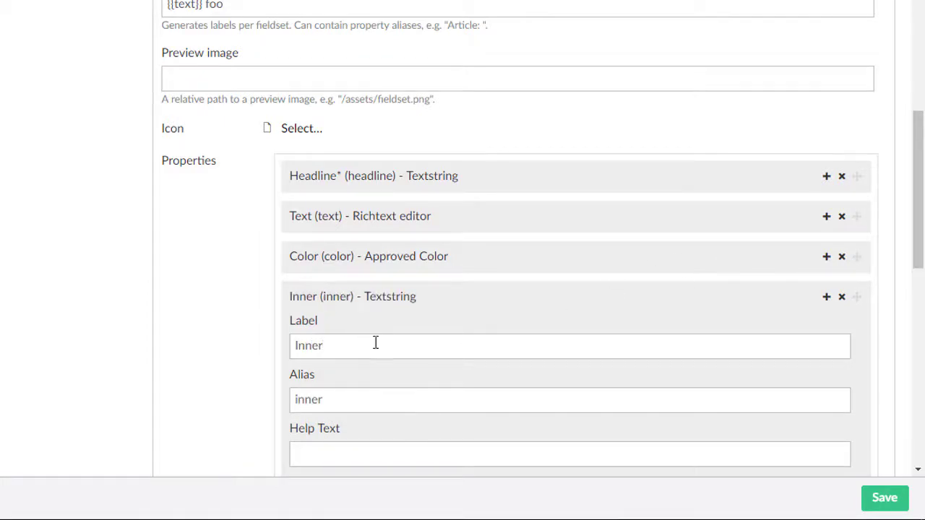
{"action": "scroll", "coordinate": [383, 336], "scroll_direction": "down", "scroll_amount": 3}
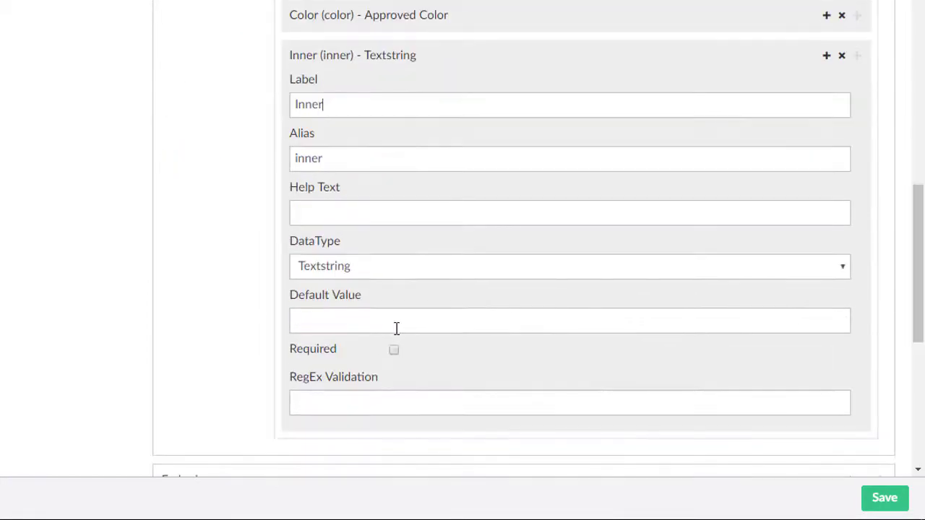
{"action": "left_click", "coordinate": [347, 268]}
{"action": "scroll", "coordinate": [386, 281], "scroll_direction": "up", "scroll_amount": 8}
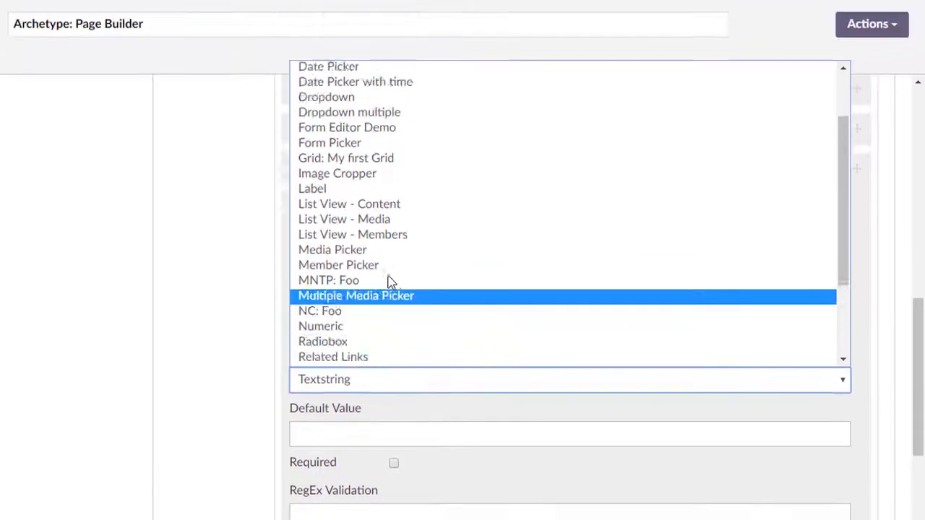
{"action": "left_click", "coordinate": [375, 89]}
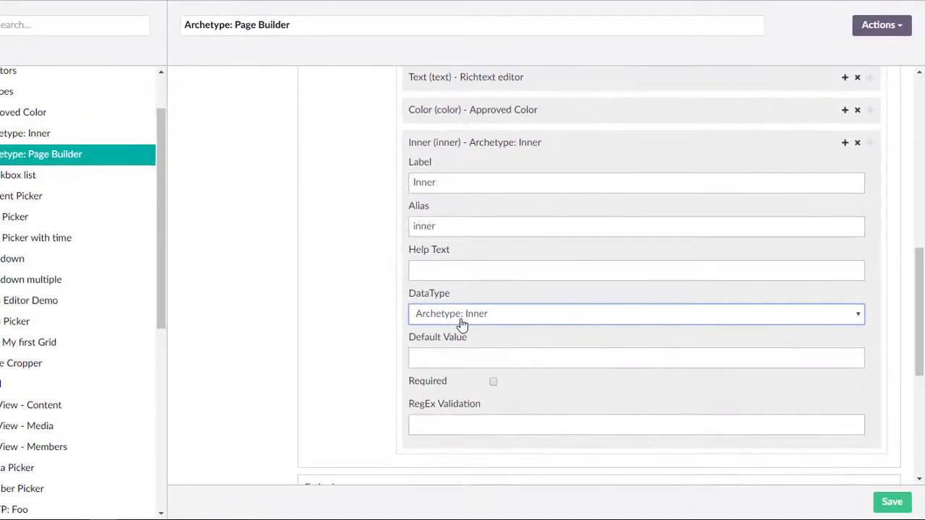
{"action": "left_click", "coordinate": [892, 503]}
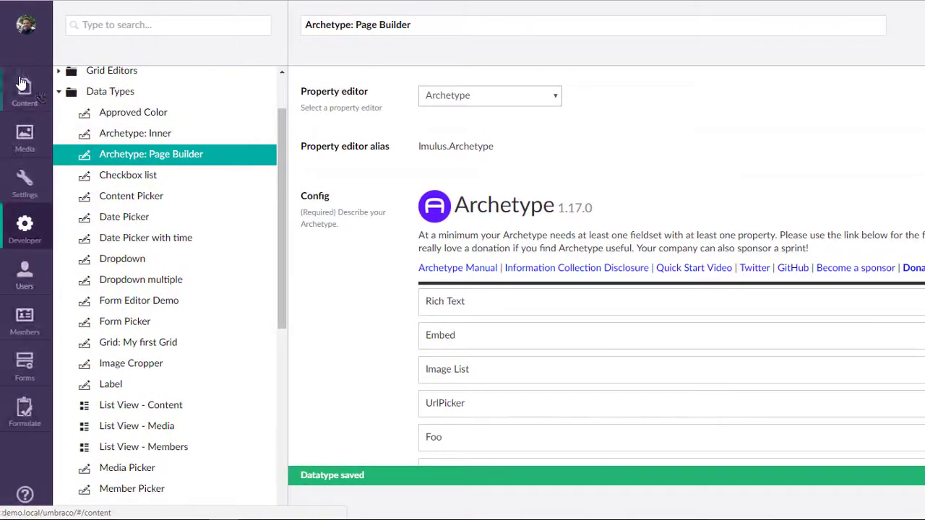
{"action": "left_click", "coordinate": [23, 84]}
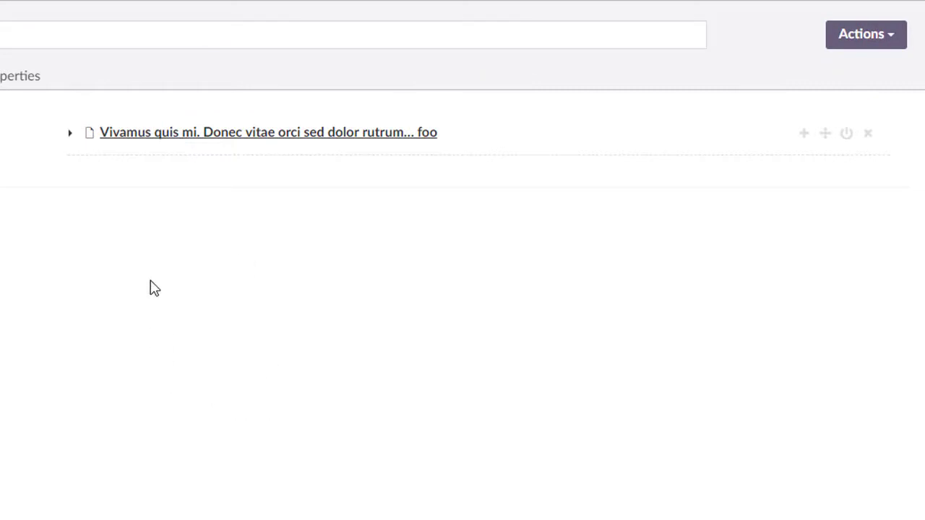
- Add nested Inner items 'One' and 'Two' to the page's module, publish, and view the live page
{"action": "scroll", "coordinate": [128, 250], "scroll_direction": "down", "scroll_amount": 5}
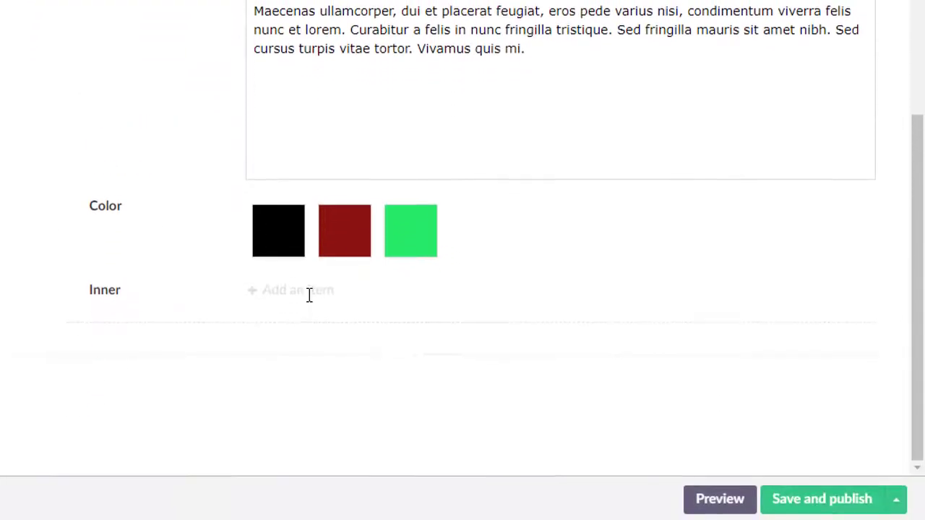
{"action": "left_click", "coordinate": [289, 289]}
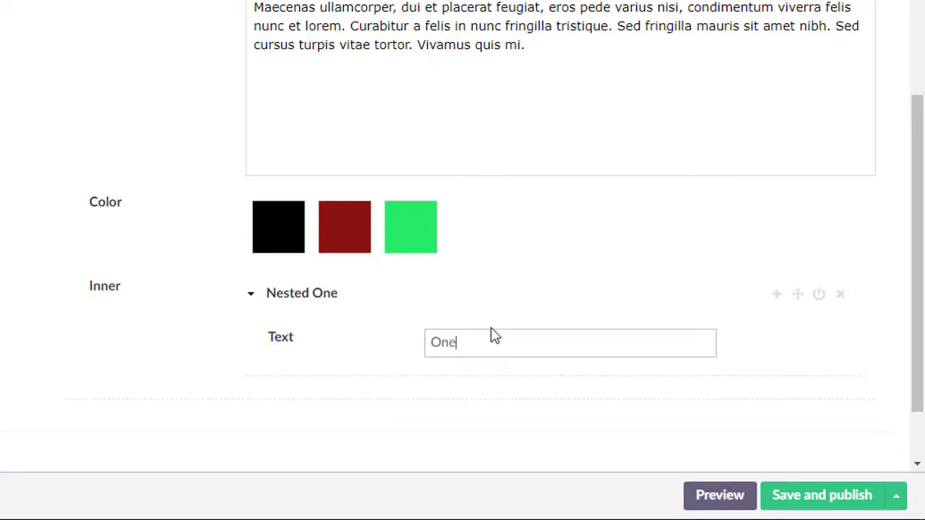
{"action": "left_click", "coordinate": [776, 294]}
{"action": "left_click", "coordinate": [497, 445]}
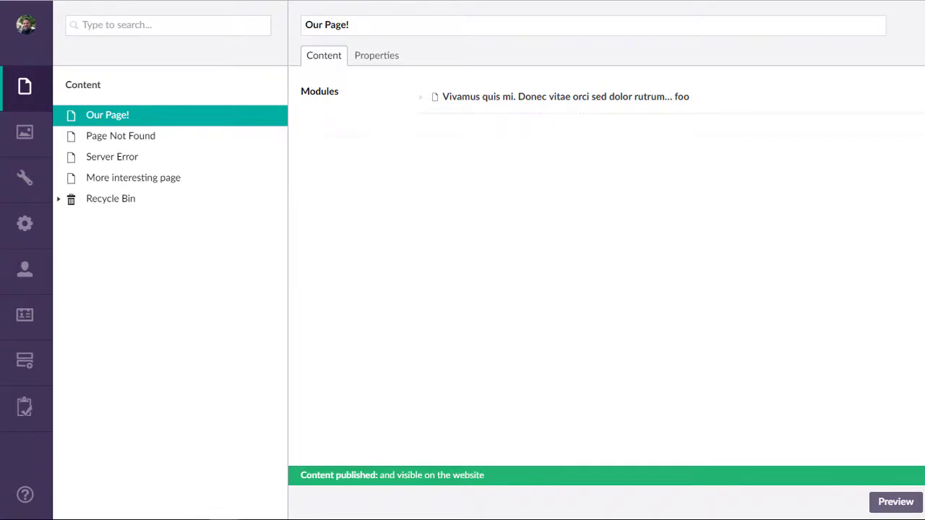
{"action": "mouse_move", "coordinate": [283, 502]}
{"action": "left_click", "coordinate": [180, 470]}
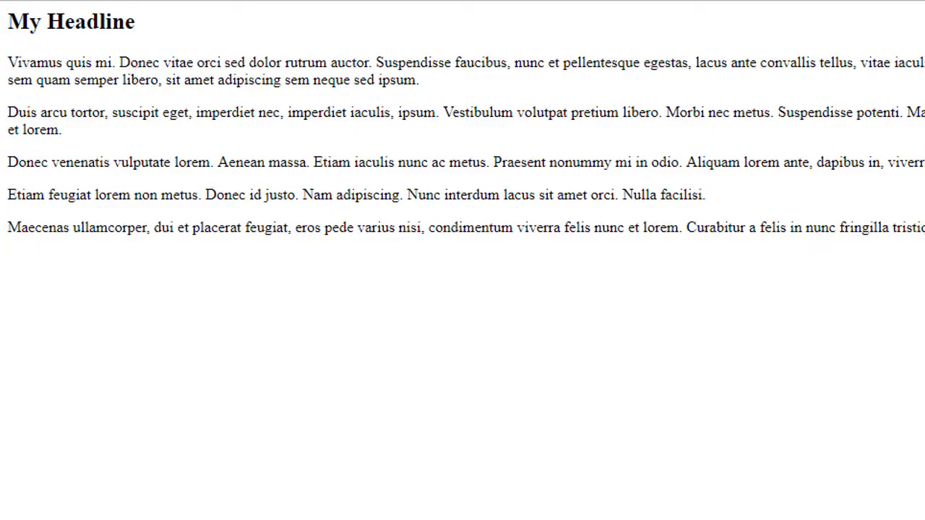
{"action": "key", "text": "alt+Tab"}
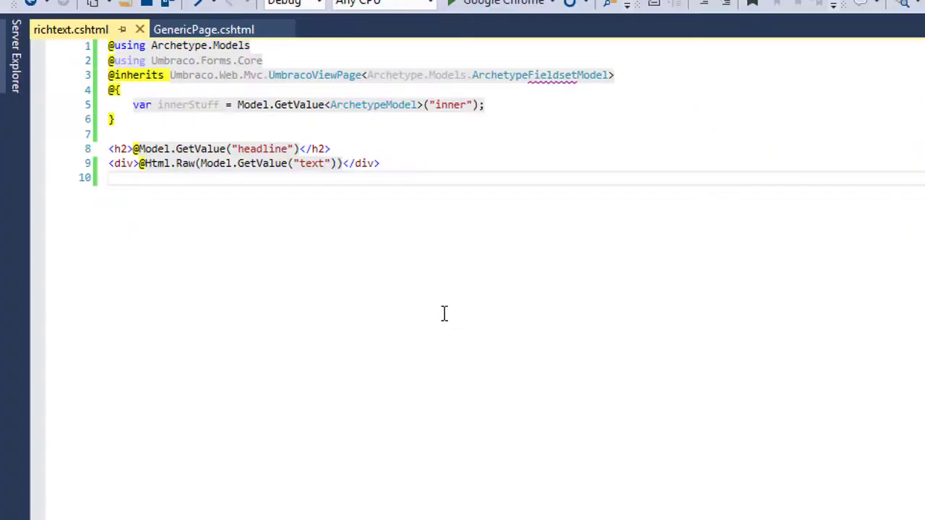
{"action": "scroll", "coordinate": [403, 375], "scroll_direction": "down", "scroll_amount": 1}
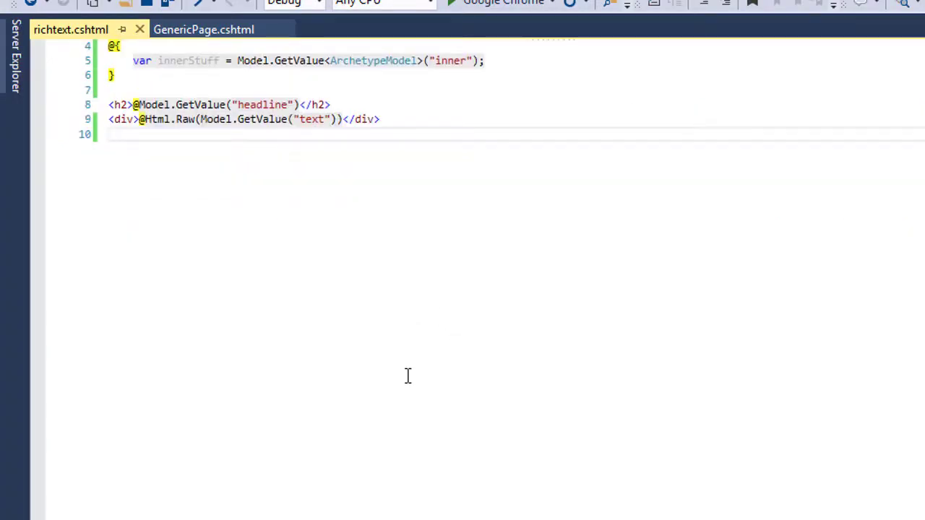
{"action": "type", "text": "@foreach(var fieldset in innerStuff) {     <h3>@fieldset.GetValue(\"text\")</h3> }"}
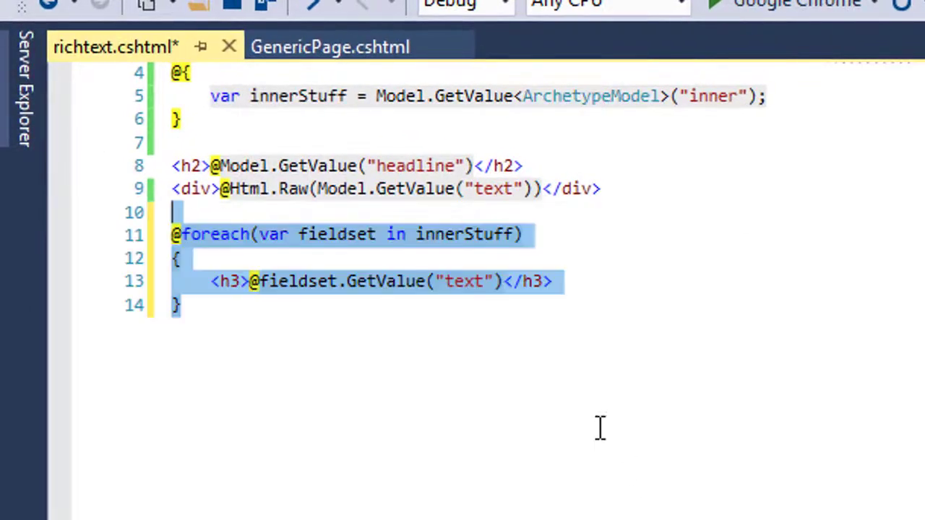
{"action": "scroll", "coordinate": [217, 310], "scroll_direction": "up", "scroll_amount": 1}
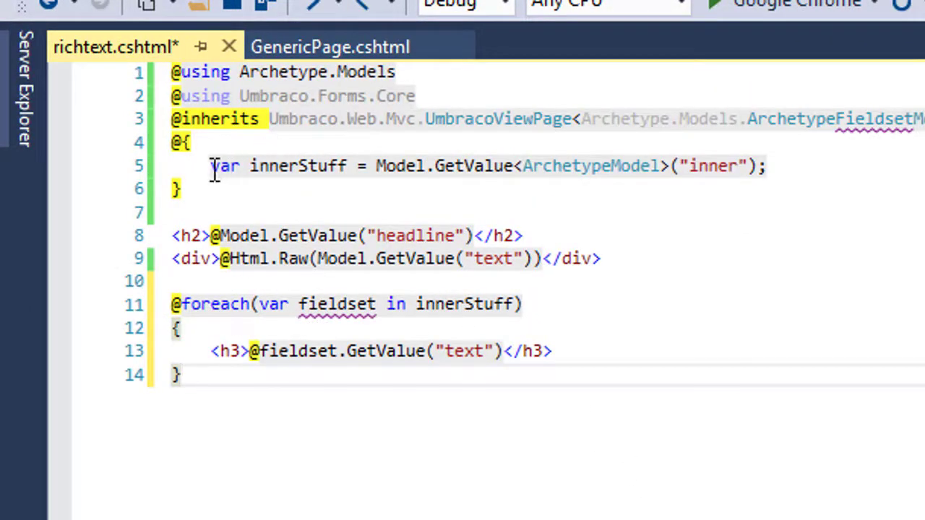
- Highlight the innerStuff statement, the 'inner' alias and the GetValue call on line 5
{"action": "left_click_drag", "start_coordinate": [214, 171], "coordinate": [801, 164]}
{"action": "left_click", "coordinate": [671, 174]}
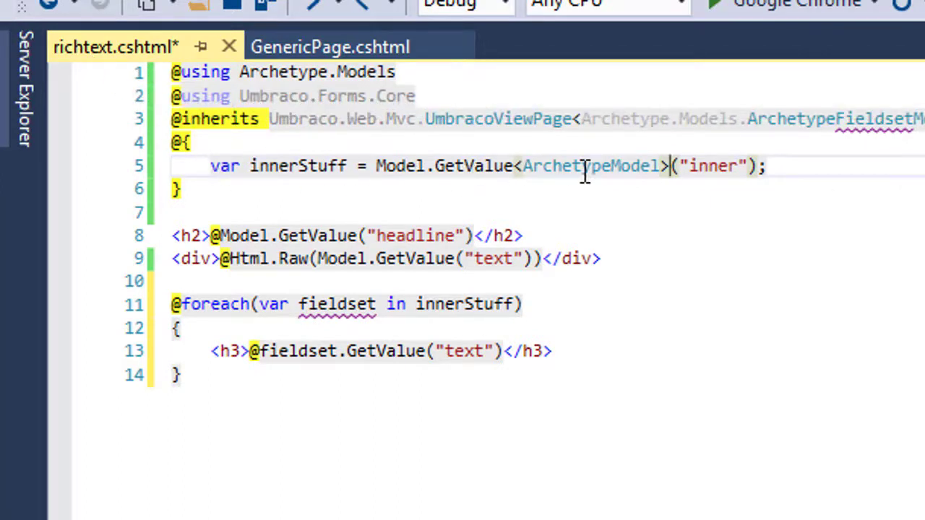
{"action": "left_click", "coordinate": [712, 167]}
{"action": "double_click", "coordinate": [713, 167]}
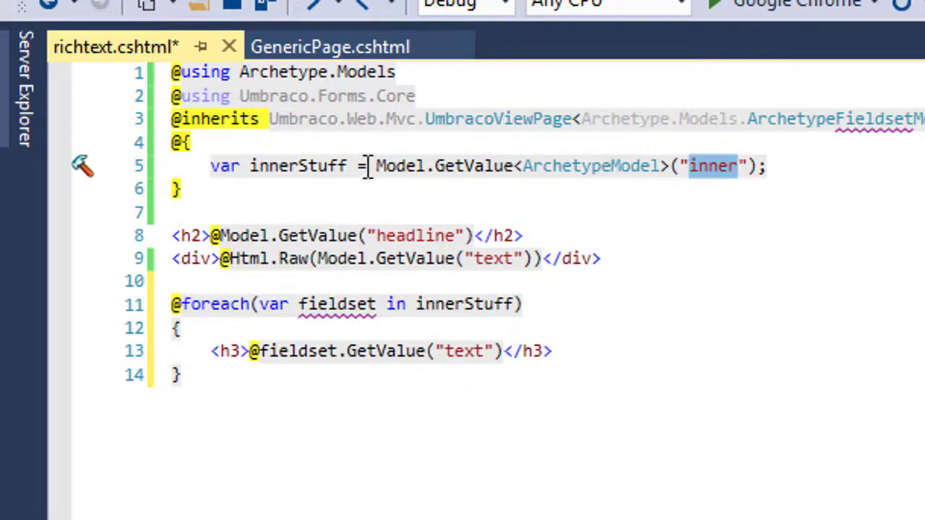
{"action": "left_click_drag", "start_coordinate": [371, 168], "coordinate": [767, 165]}
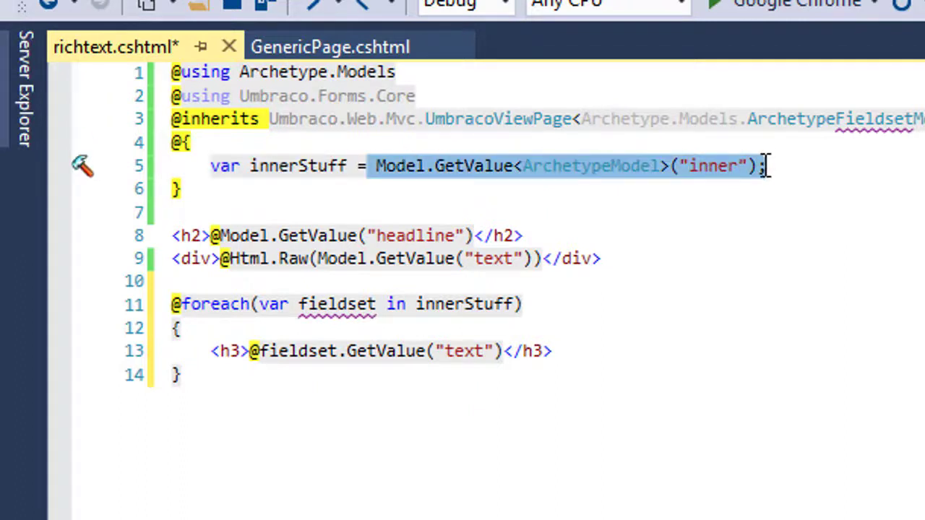
{"action": "left_click", "coordinate": [250, 165]}
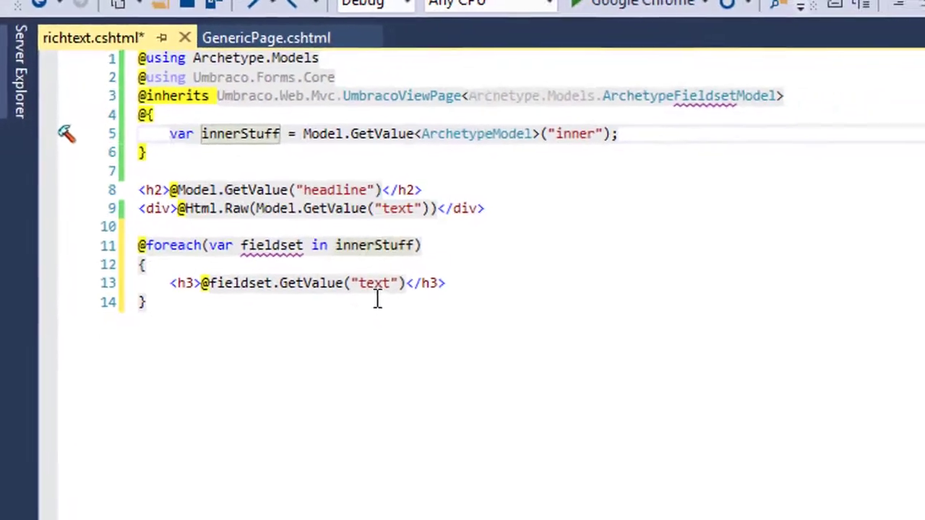
- Glance at GenericPage.cshtml, then return to richtext.cshtml and save it
{"action": "left_click", "coordinate": [261, 40]}
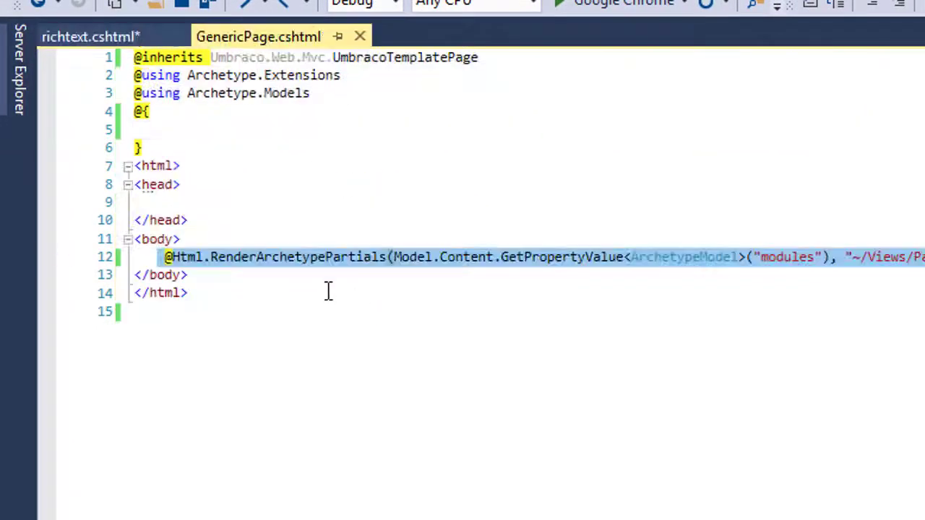
{"action": "left_click", "coordinate": [242, 291]}
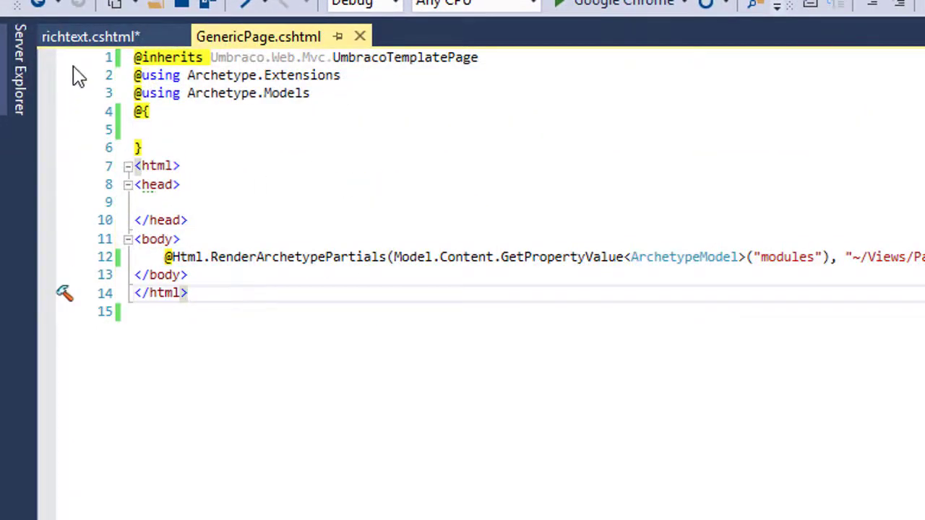
{"action": "left_click", "coordinate": [87, 37]}
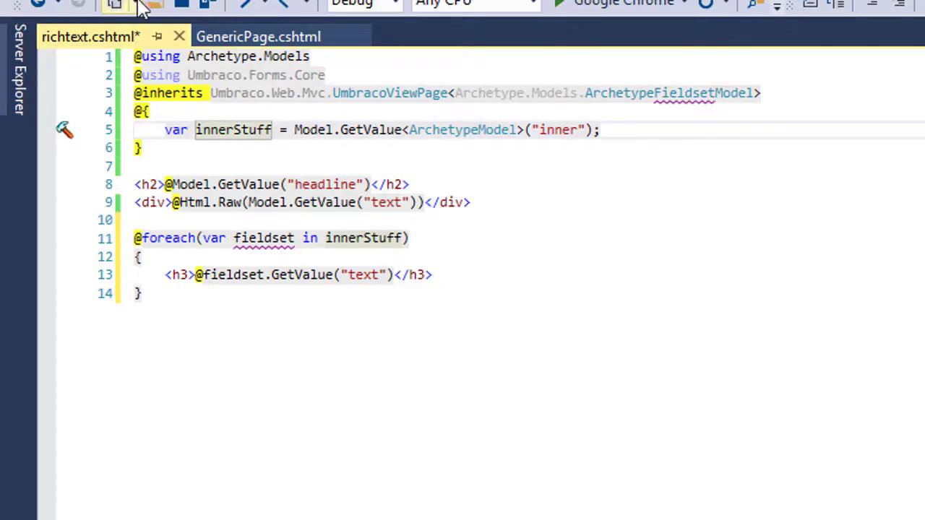
{"action": "left_click", "coordinate": [204, 6]}
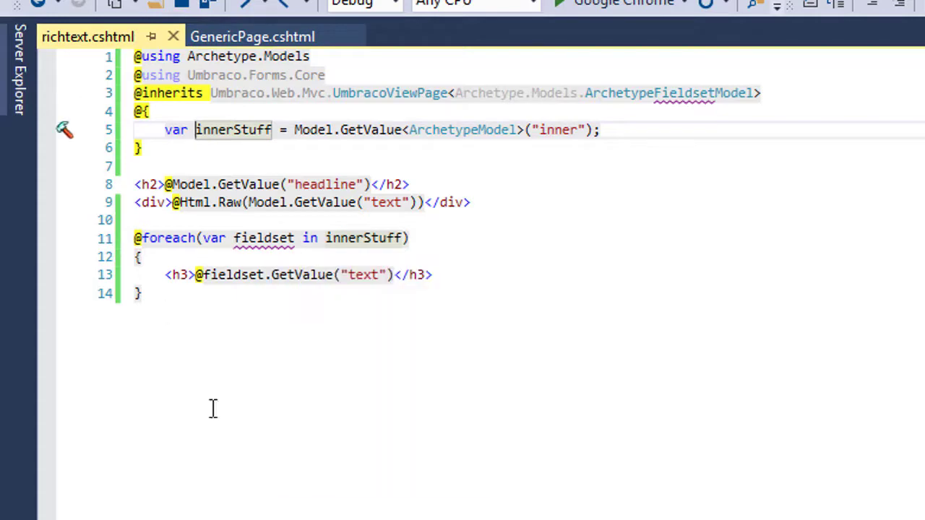